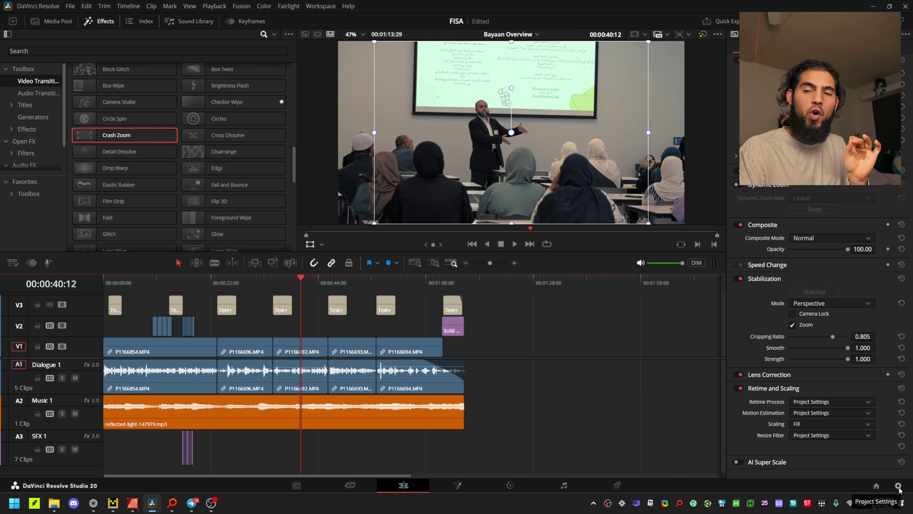
# Open the project settings and set the proxy media resolution to Half in the Optimized Media and Render Cache section.
pyautogui.click(898, 486)
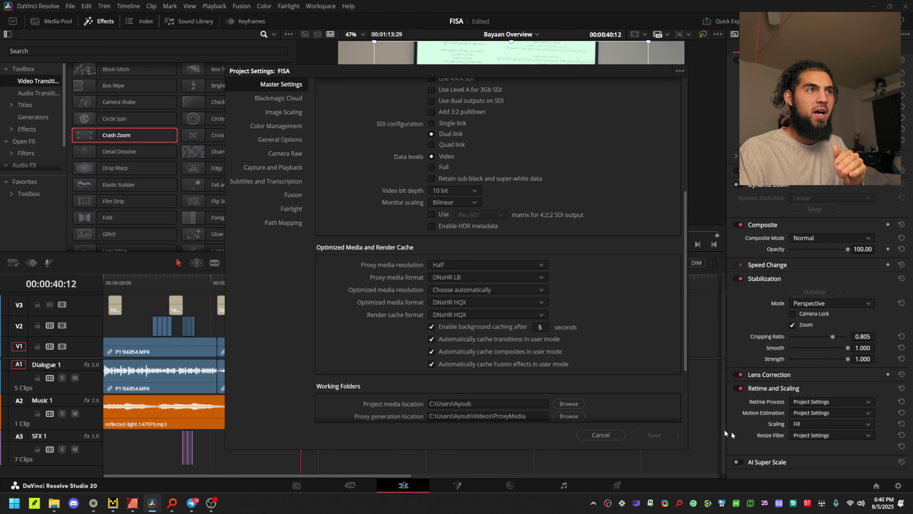
pyautogui.moveTo(341, 71); pyautogui.dragTo(251, 60)
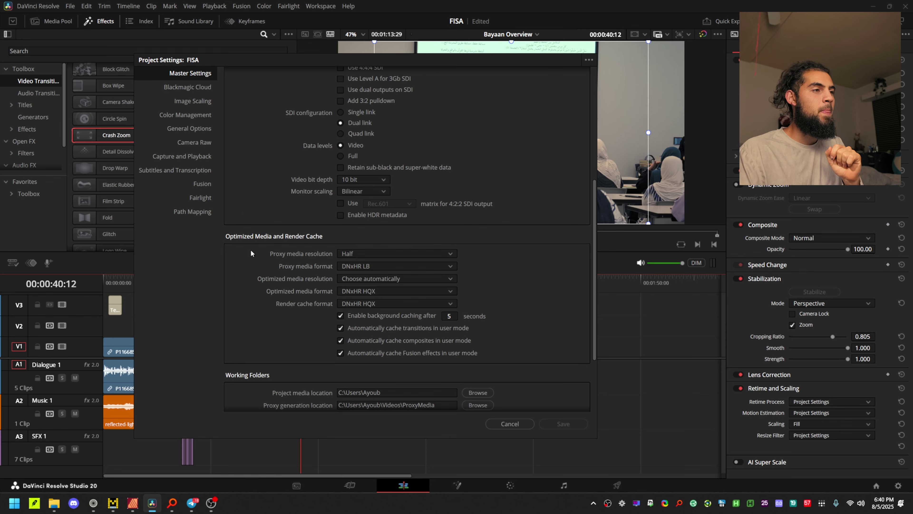
pyautogui.scroll(-1, 252, 250)
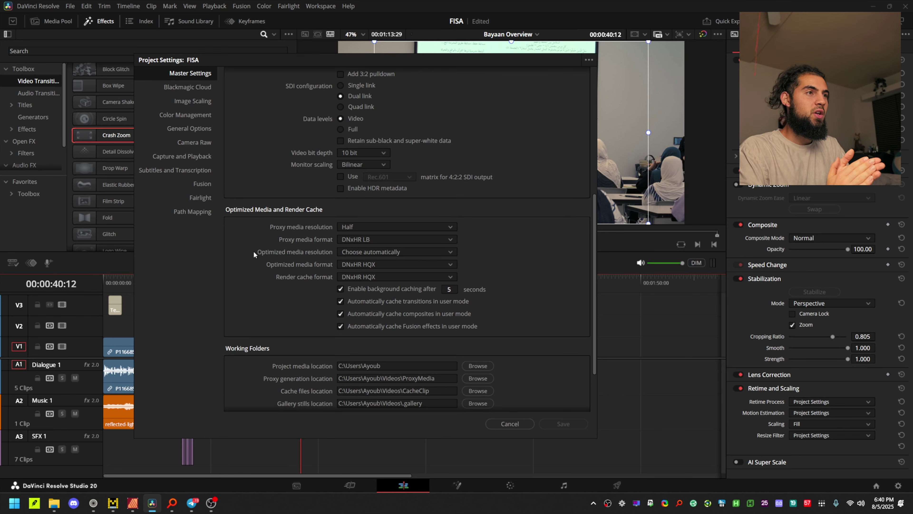
pyautogui.click(401, 226)
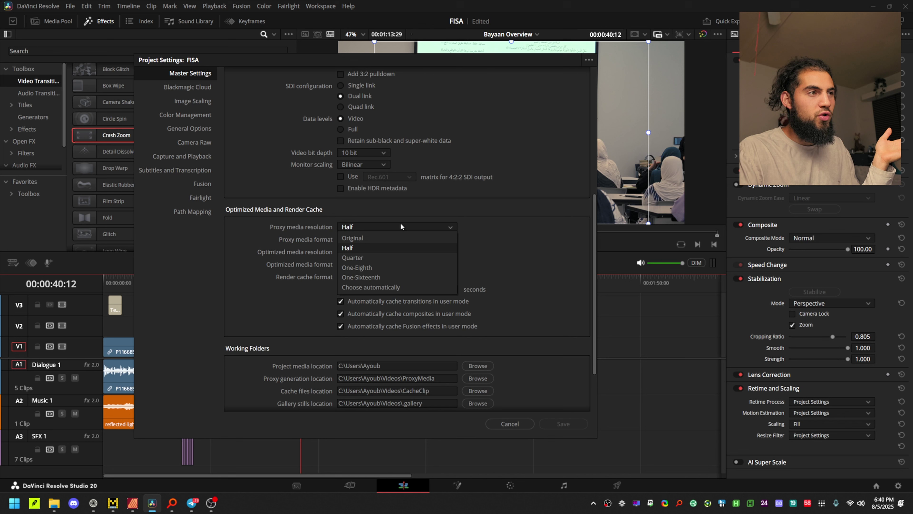
pyautogui.click(378, 249)
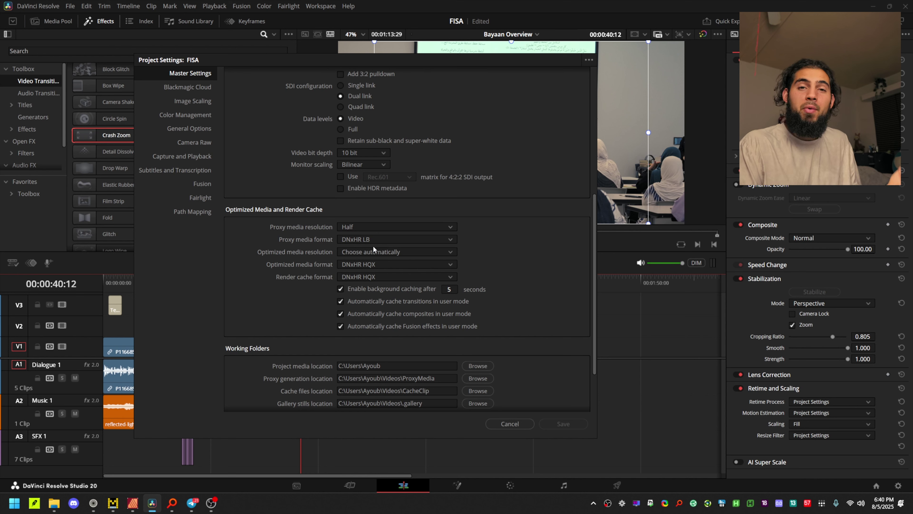
# Choose DNxHR LB as the proxy media format and save the project settings.
pyautogui.click(401, 238)
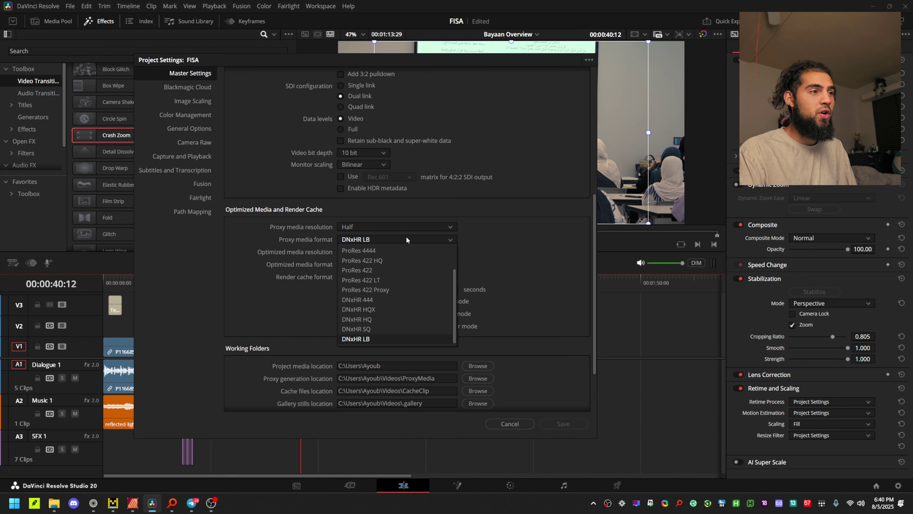
pyautogui.scroll(1, 407, 244)
pyautogui.scroll(-1, 385, 270)
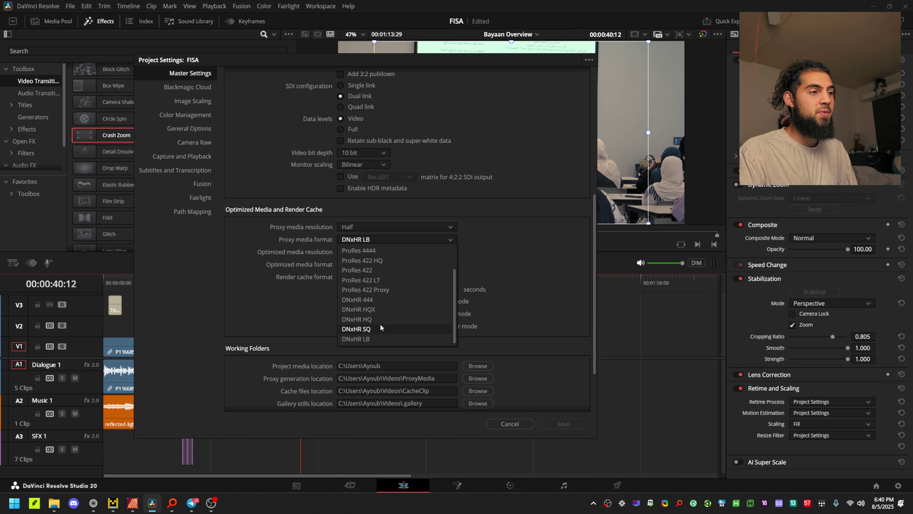
pyautogui.scroll(1, 380, 325)
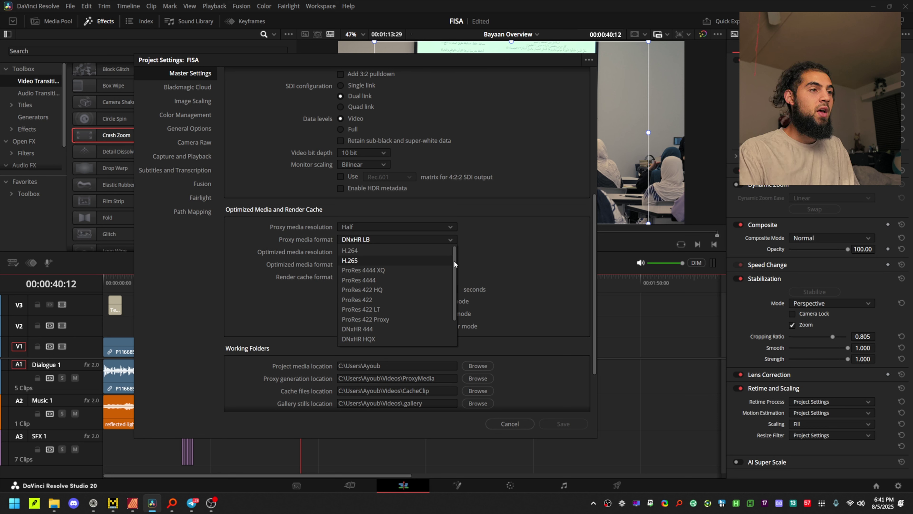
pyautogui.moveTo(454, 260); pyautogui.dragTo(457, 285)
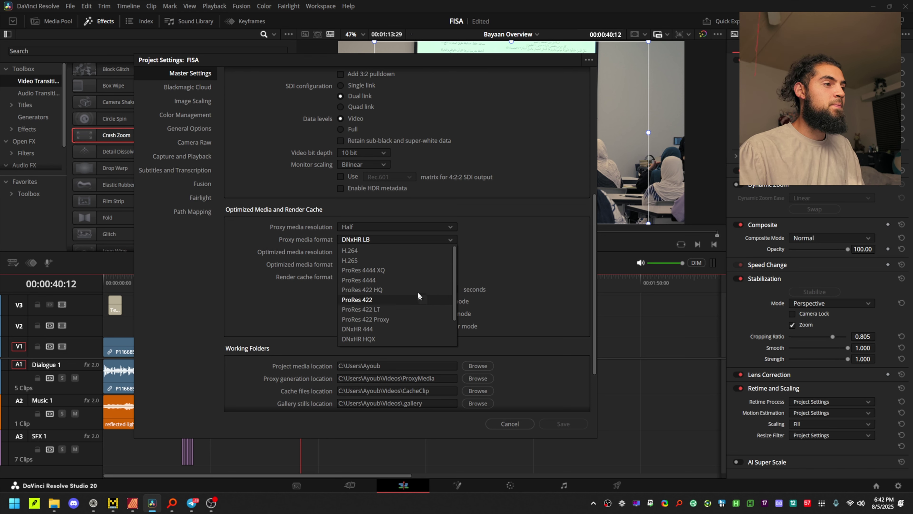
pyautogui.scroll(3, 417, 292)
pyautogui.scroll(-3, 351, 262)
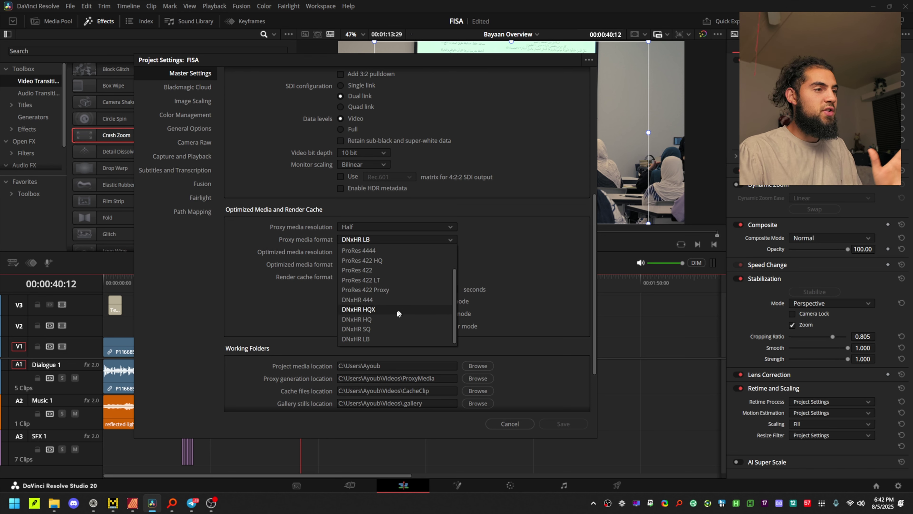
pyautogui.click(380, 337)
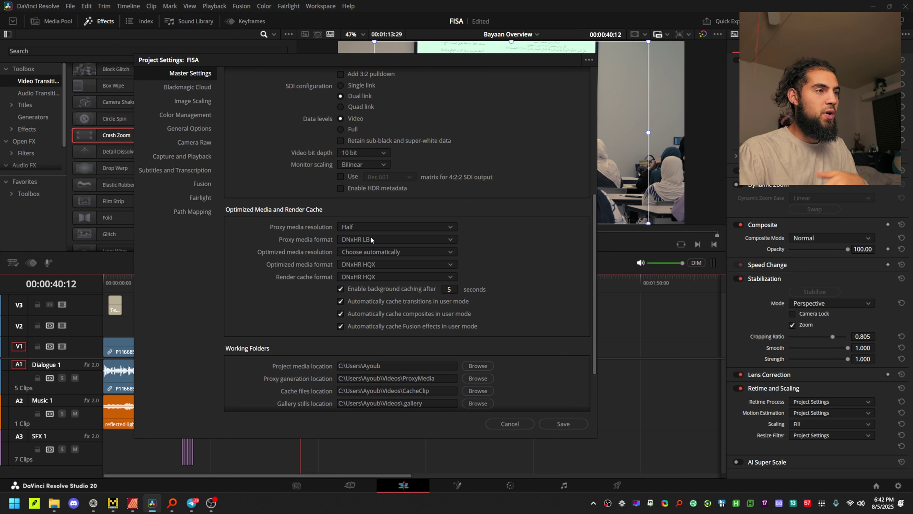
pyautogui.click(562, 424)
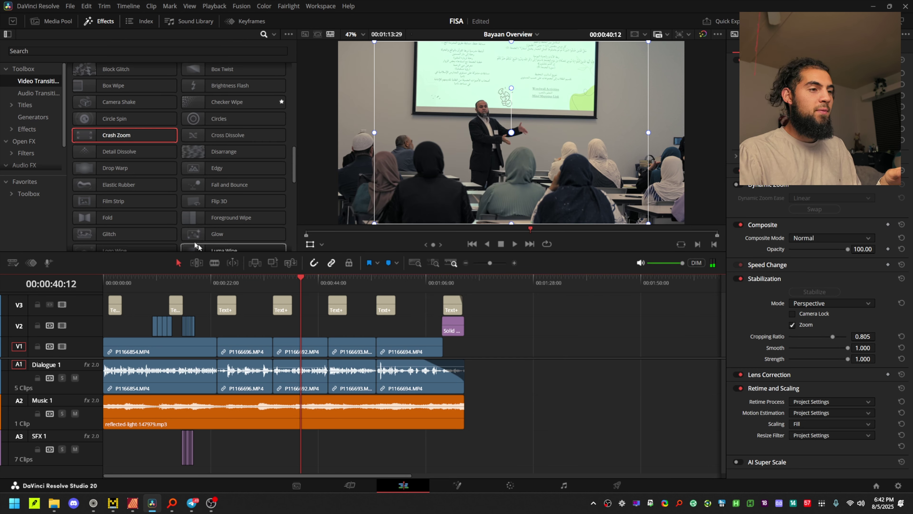
pyautogui.moveTo(550, 383); pyautogui.dragTo(132, 340)
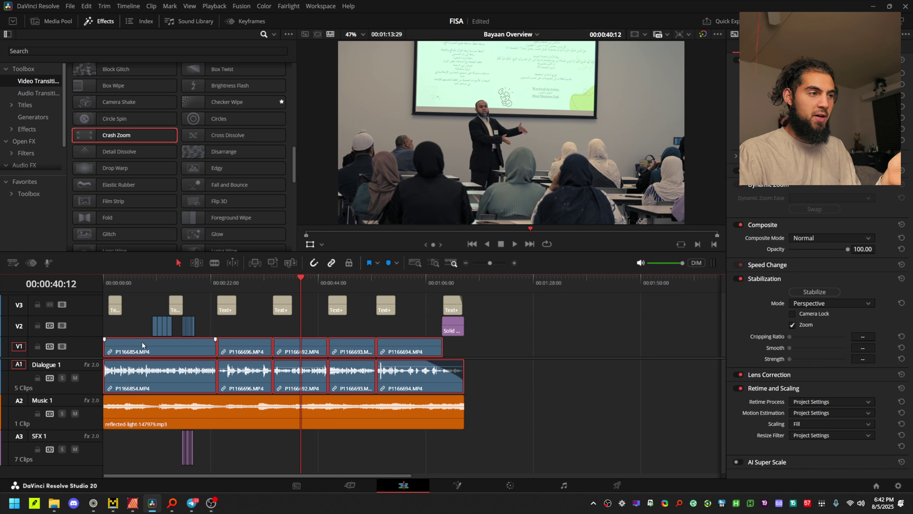
pyautogui.rightClick(170, 343)
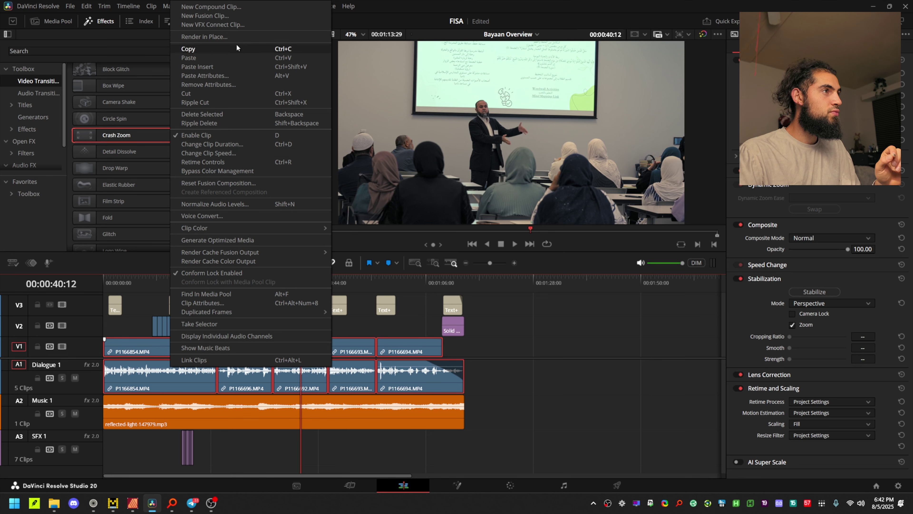
pyautogui.click(201, 48)
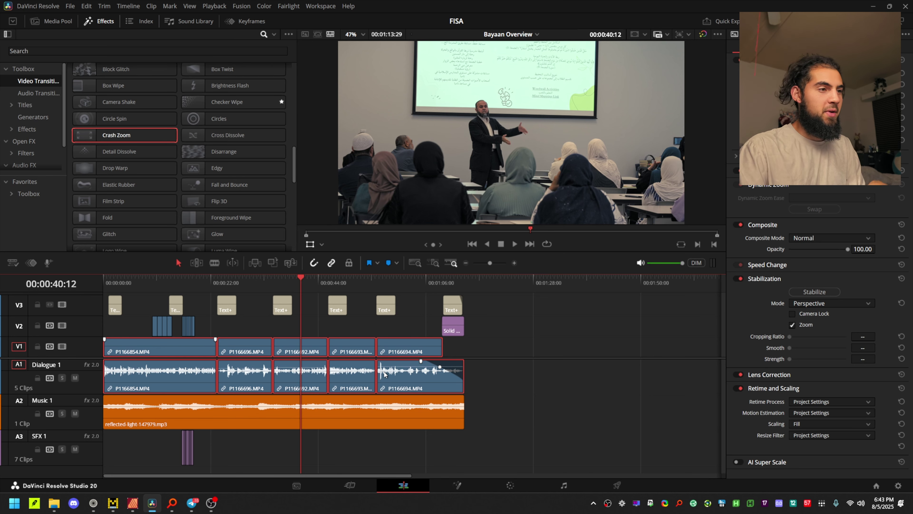
pyautogui.rightClick(390, 367)
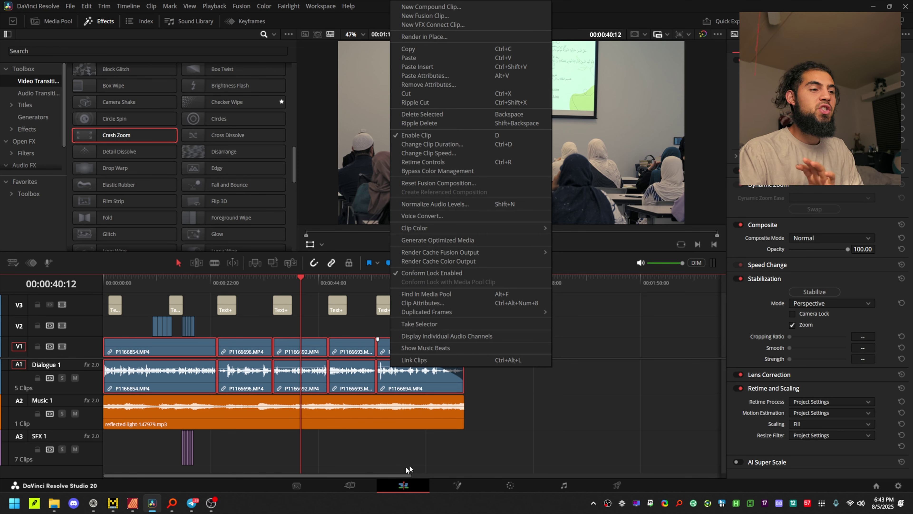
# On the Media page, select all clips in the Videos bin and bring up their proxy media generation options.
pyautogui.click(307, 485)
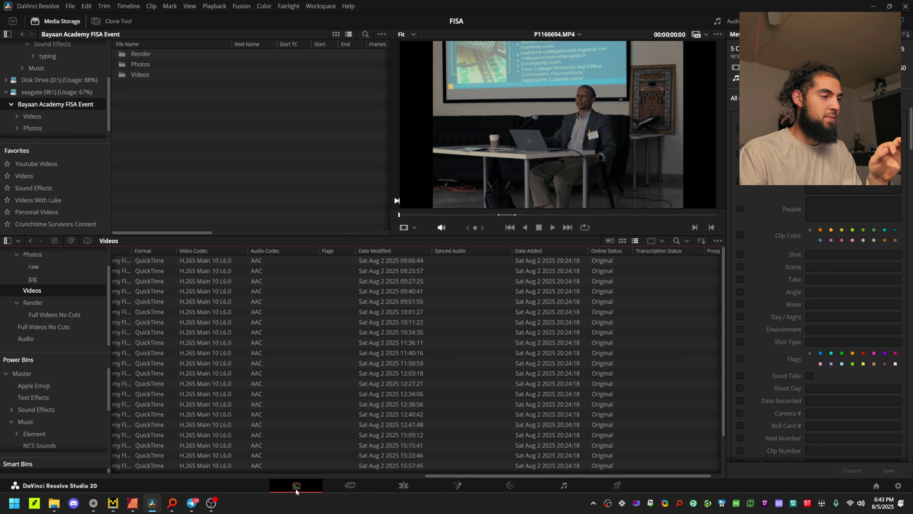
pyautogui.moveTo(615, 474); pyautogui.dragTo(259, 485)
pyautogui.scroll(-2, 183, 441)
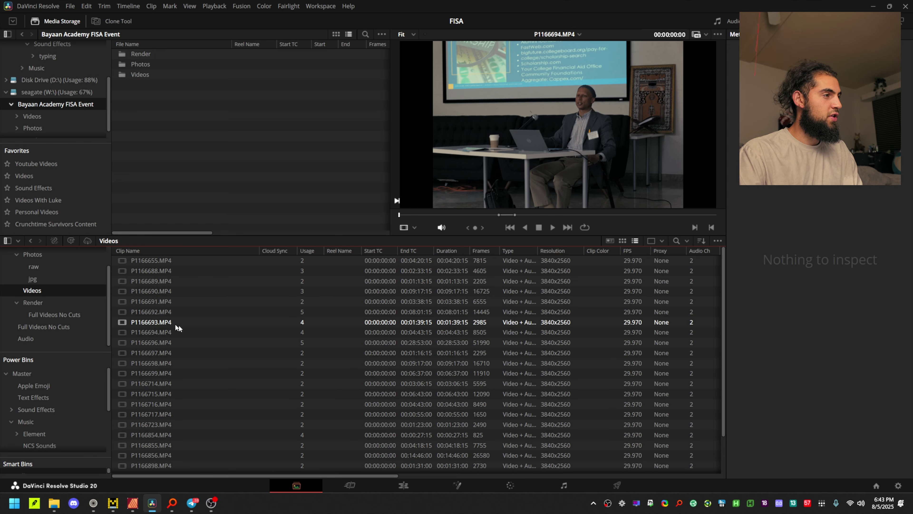
pyautogui.click(180, 445)
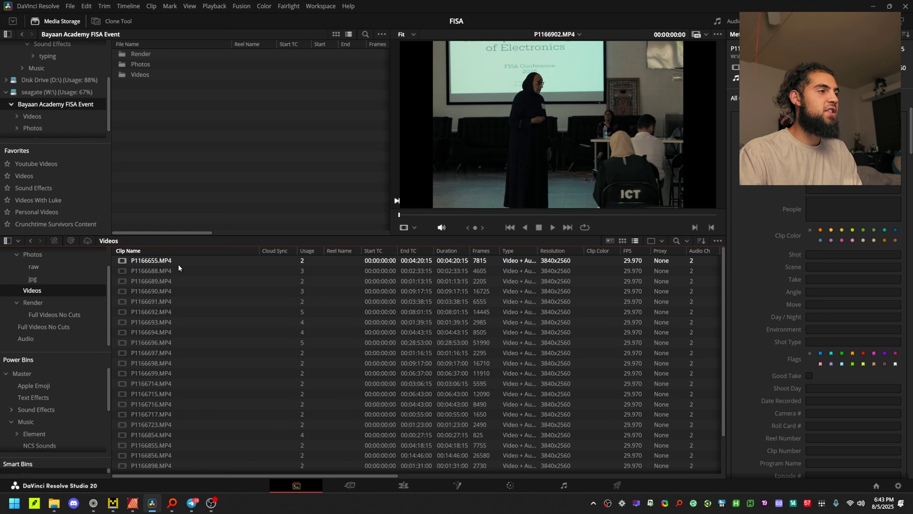
pyautogui.scroll(2, 179, 263)
pyautogui.rightClick(246, 272)
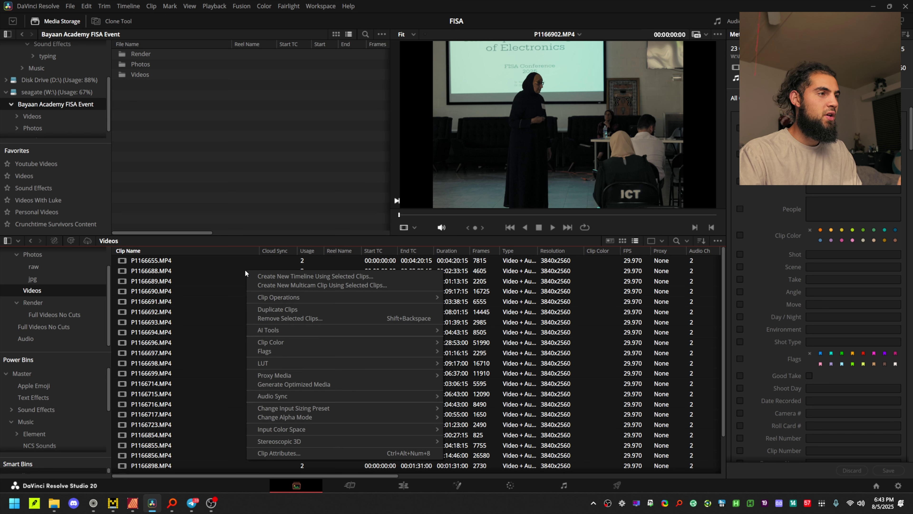
pyautogui.moveTo(291, 374)
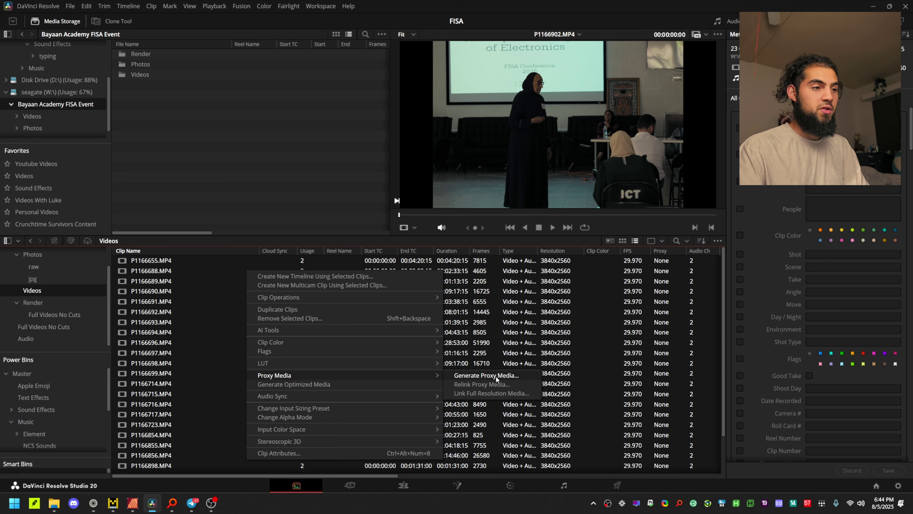
# Return to the Edit page, switch proxy handling to Prefer Proxies and set it back to Prefer Camera Originals.
pyautogui.click(409, 486)
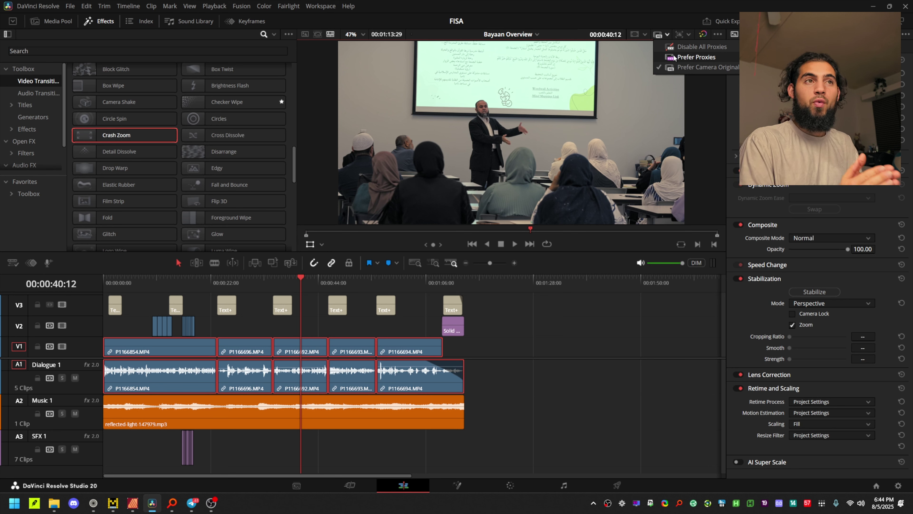
pyautogui.click(686, 50)
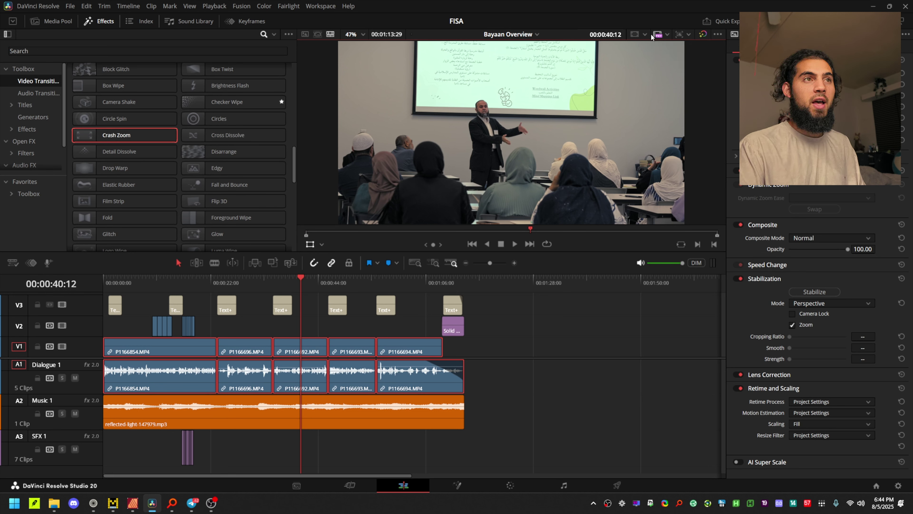
pyautogui.click(667, 34)
pyautogui.click(683, 57)
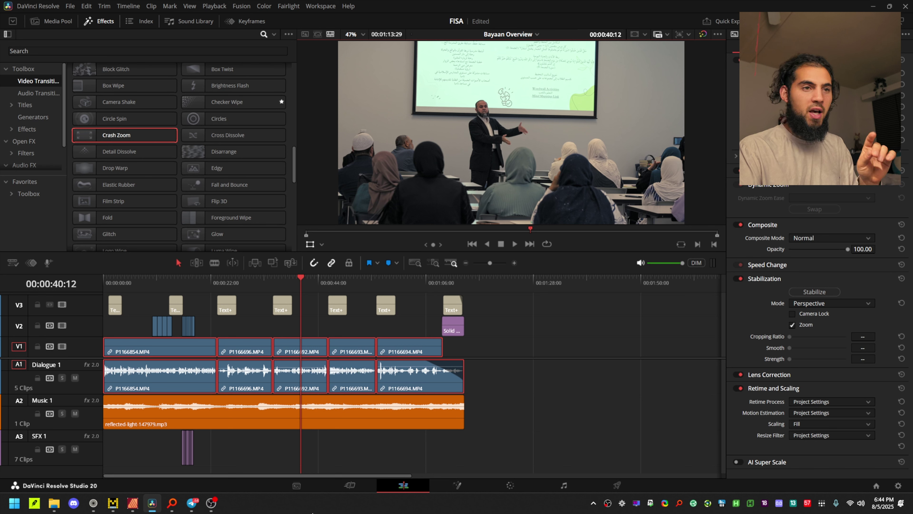
# Find the timeline clip P1166692.MP4 in the Media Pool and generate proxy media for it.
pyautogui.rightClick(205, 107)
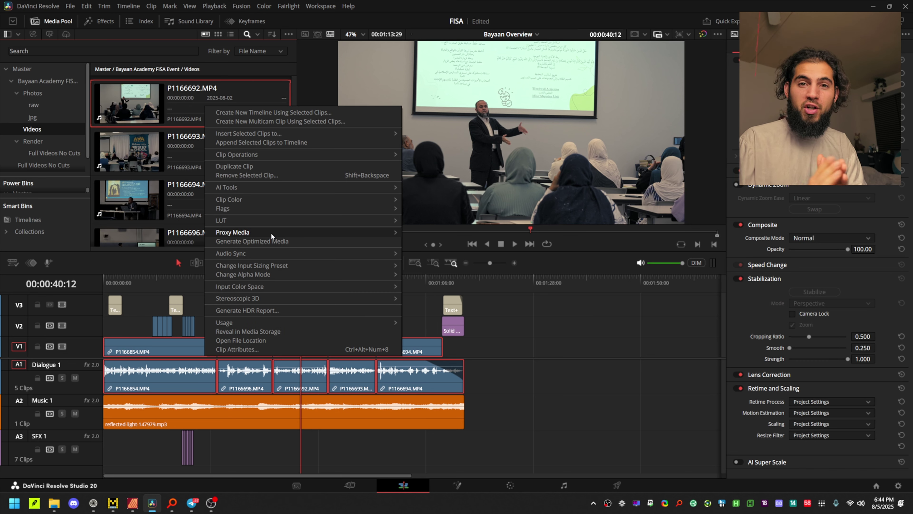
pyautogui.press('Escape')
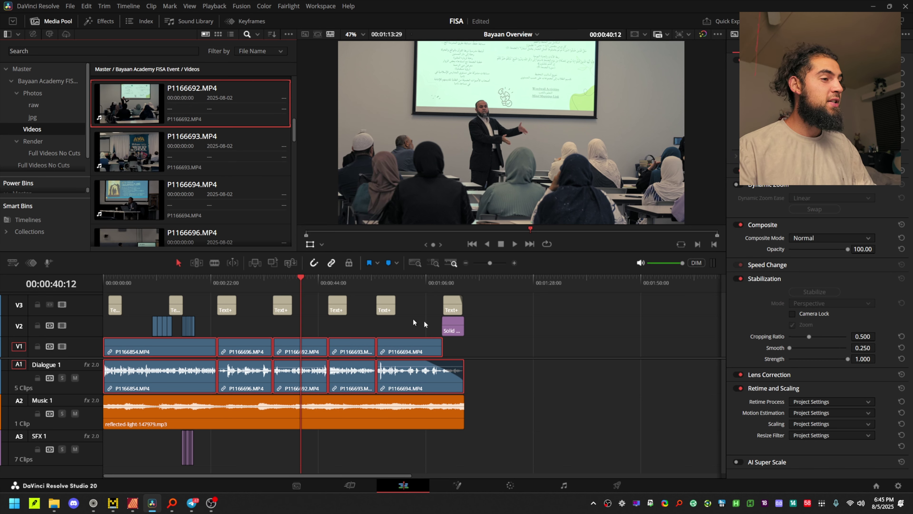
pyautogui.click(490, 332)
pyautogui.click(310, 340)
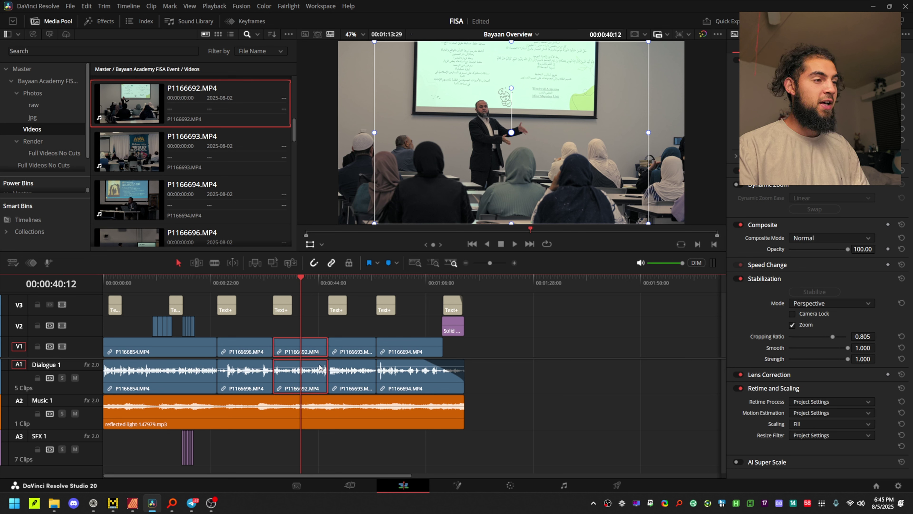
pyautogui.rightClick(308, 351)
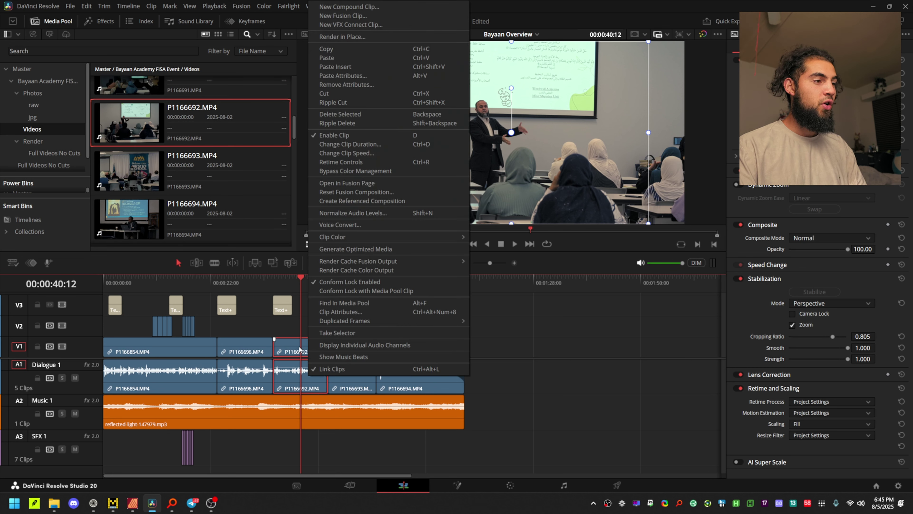
pyautogui.click(344, 303)
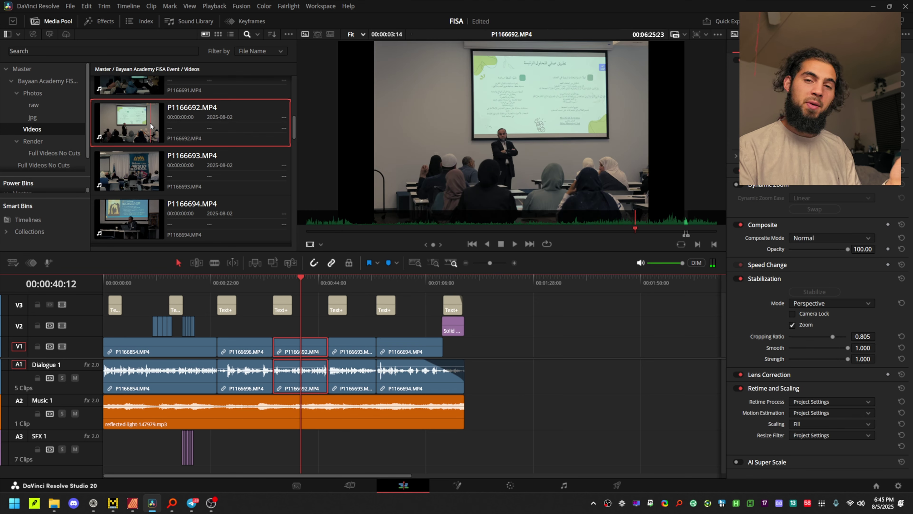
pyautogui.rightClick(150, 126)
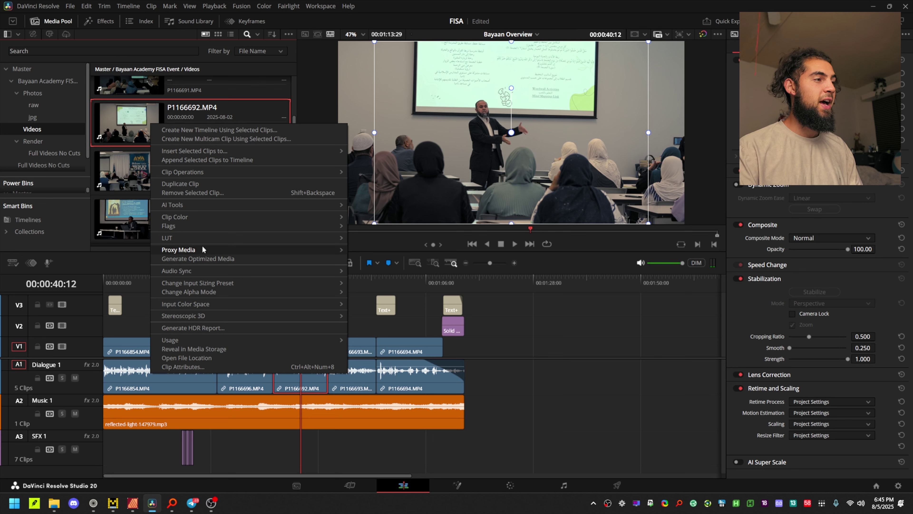
pyautogui.moveTo(201, 249)
pyautogui.click(384, 248)
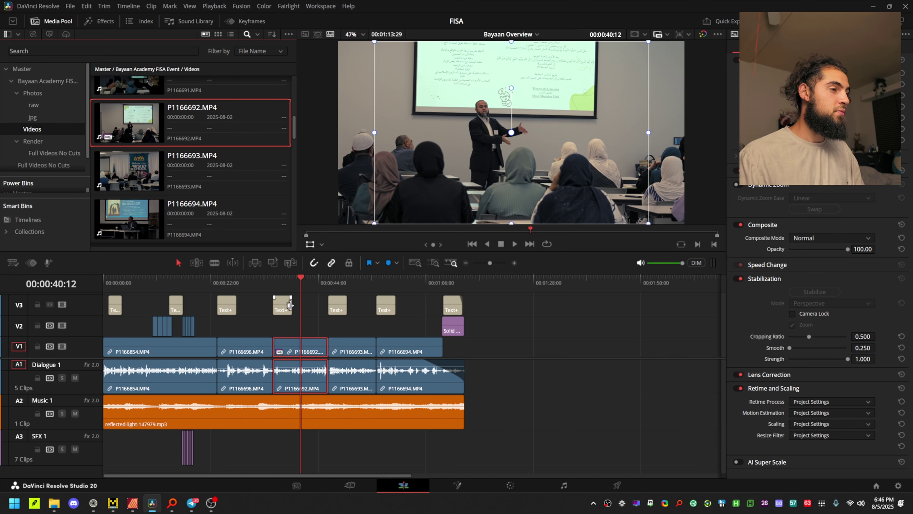
# Move the playhead to 00:00:39:29 within clip P1166692.MP4 and set proxy handling to Prefer Proxies.
pyautogui.scroll(4, 290, 331)
pyautogui.hscroll(-3, 456, 310)
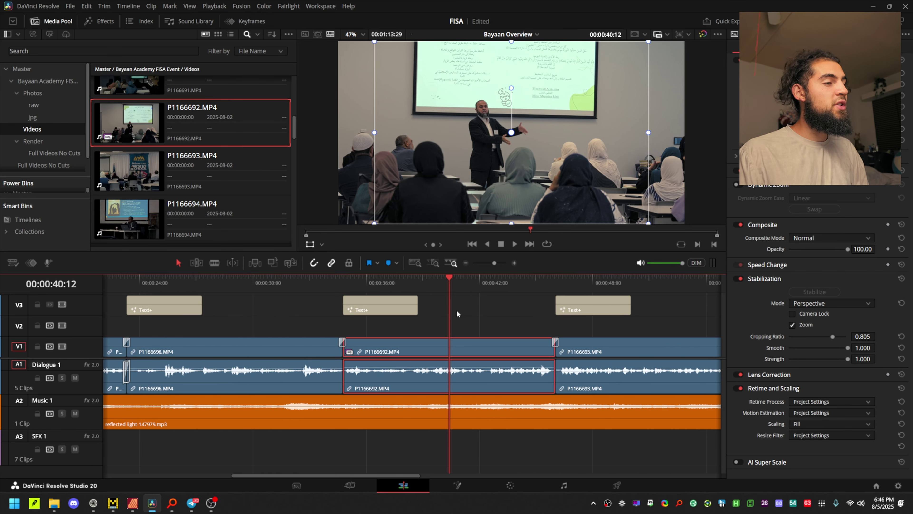
pyautogui.moveTo(448, 279)
pyautogui.mouseDown()
pyautogui.moveTo(403, 279)
pyautogui.moveTo(442, 279)
pyautogui.mouseUp()
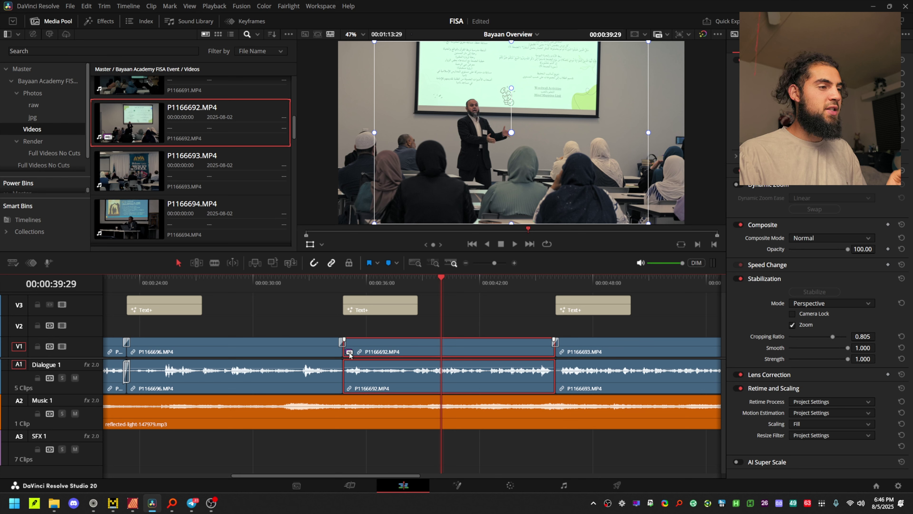
pyautogui.click(667, 34)
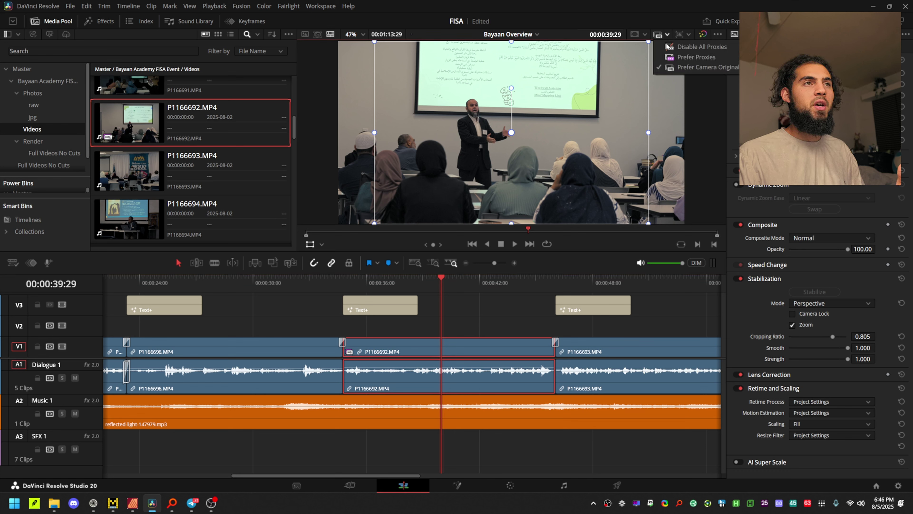
pyautogui.click(676, 57)
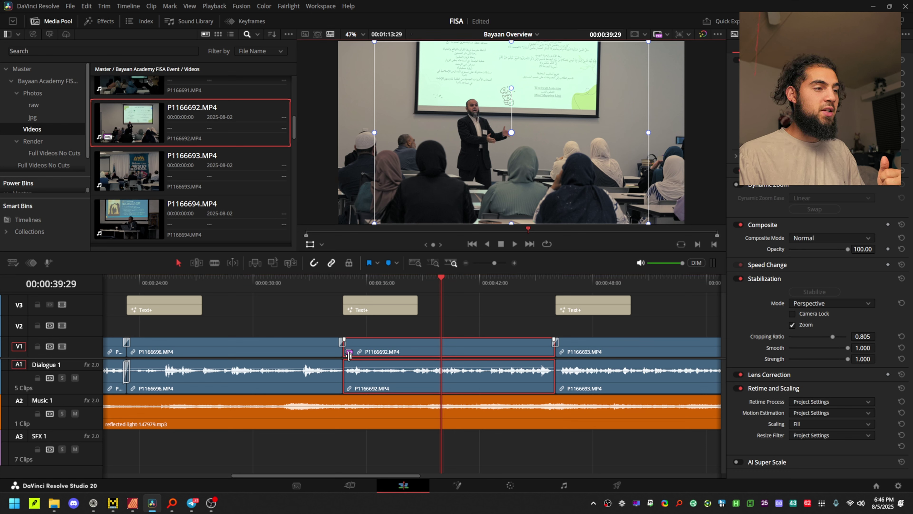
# Play part of clip P1166692.MP4 and zoom in on the speaker's face to compare proxy and camera original detail.
pyautogui.press('space')
pyautogui.click(476, 286)
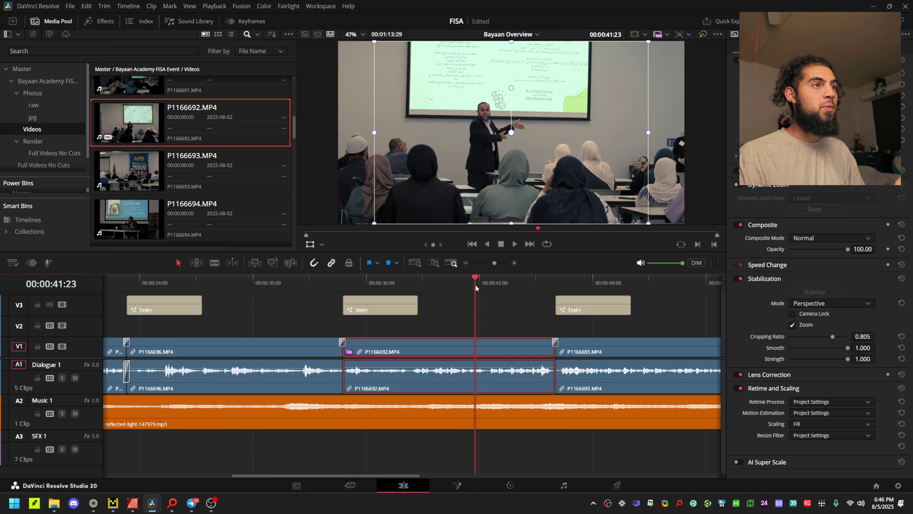
pyautogui.scroll(8, 491, 176)
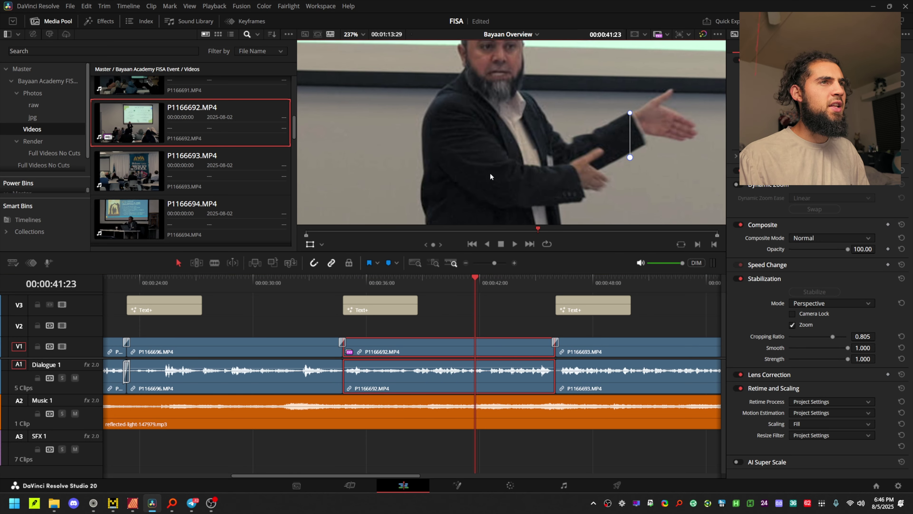
pyautogui.scroll(5, 491, 176)
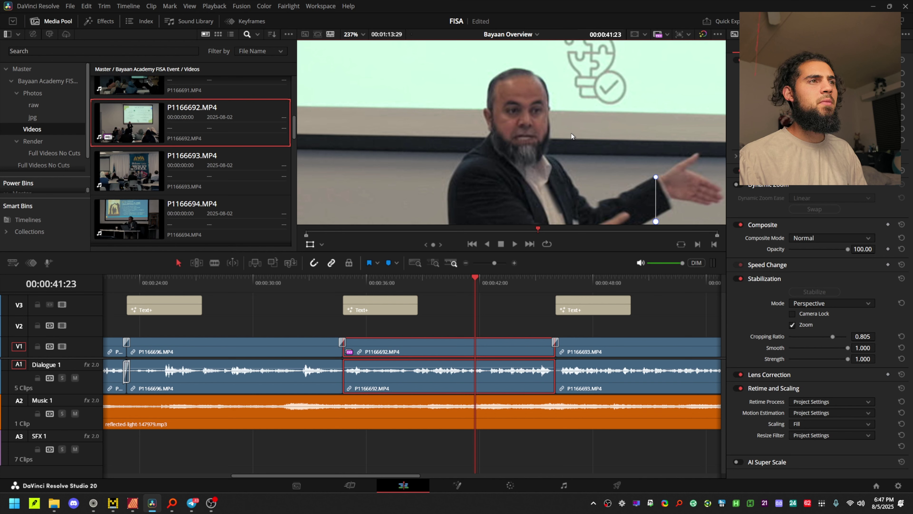
pyautogui.scroll(5, 535, 132)
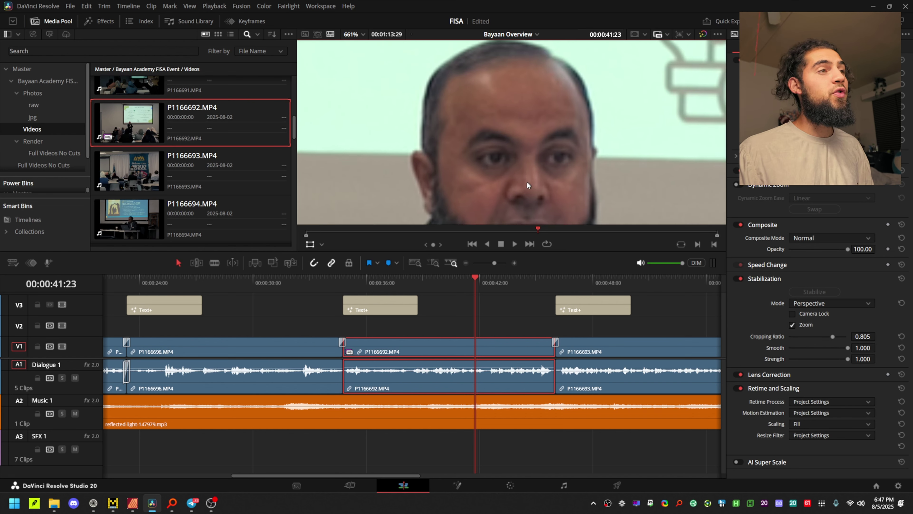
pyautogui.scroll(4, 521, 182)
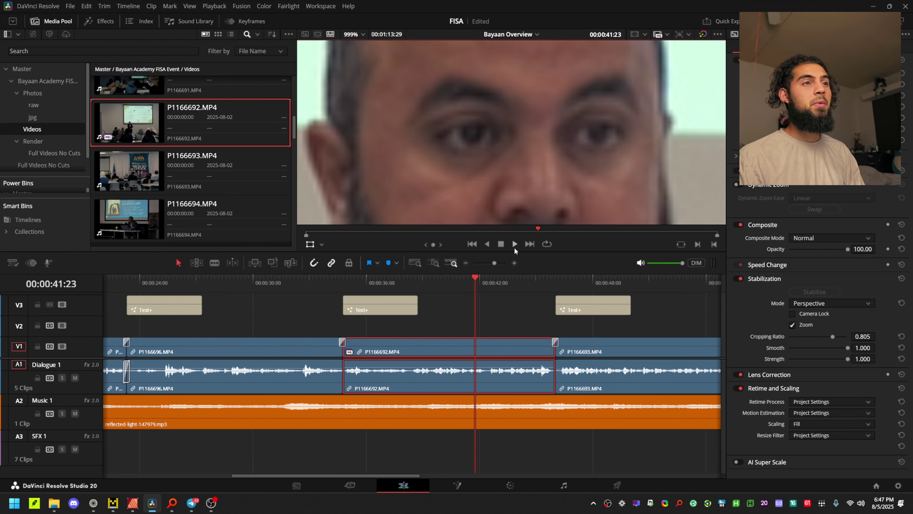
# Hide the Media Pool, zoom the timeline out to show all clips and adjust the height split between viewer and timeline.
pyautogui.moveTo(513, 251); pyautogui.dragTo(512, 366)
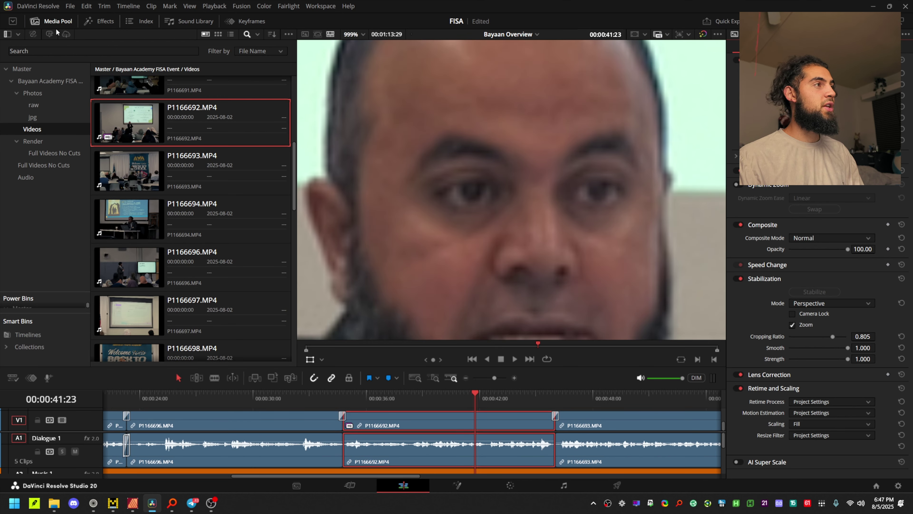
pyautogui.click(65, 22)
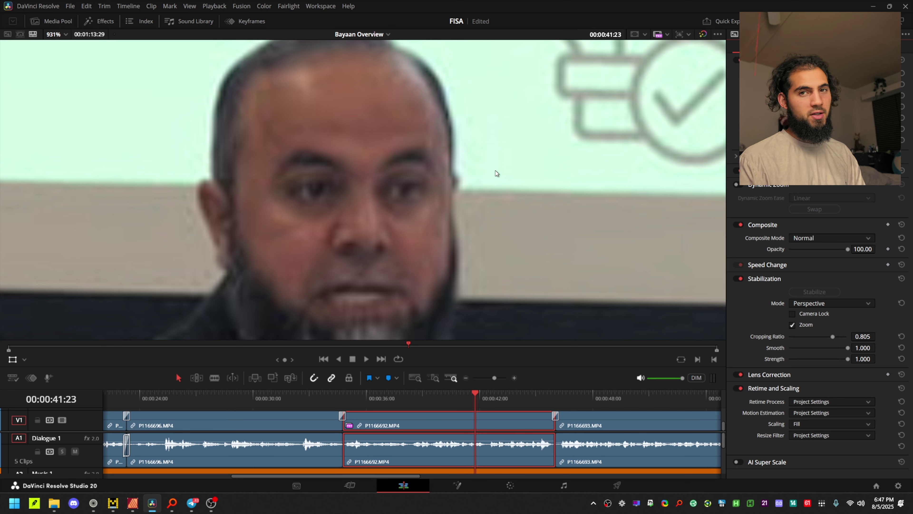
pyautogui.hotkey('ctrl', '-')
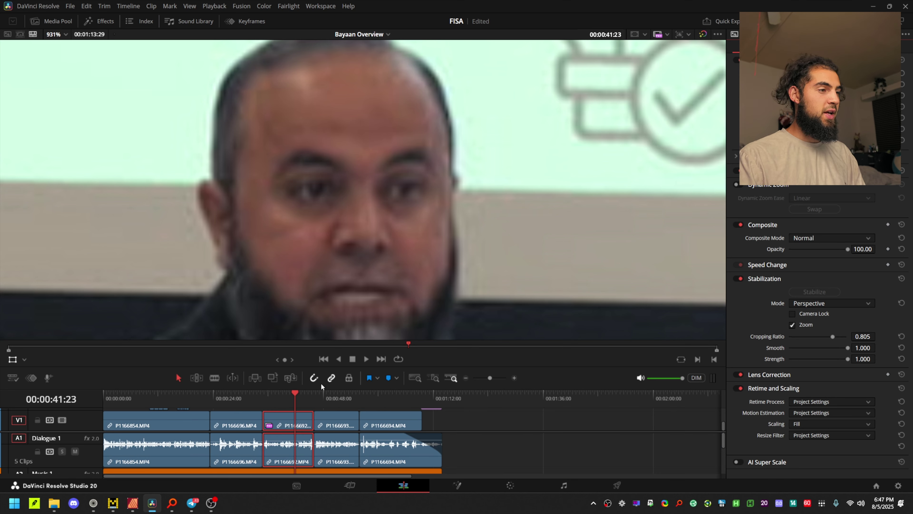
pyautogui.moveTo(328, 366); pyautogui.dragTo(325, 274)
# Fit the whole frame in the viewer and move the playhead to 00:00:41:13 within clip P1166692.MP4.
pyautogui.click(268, 305)
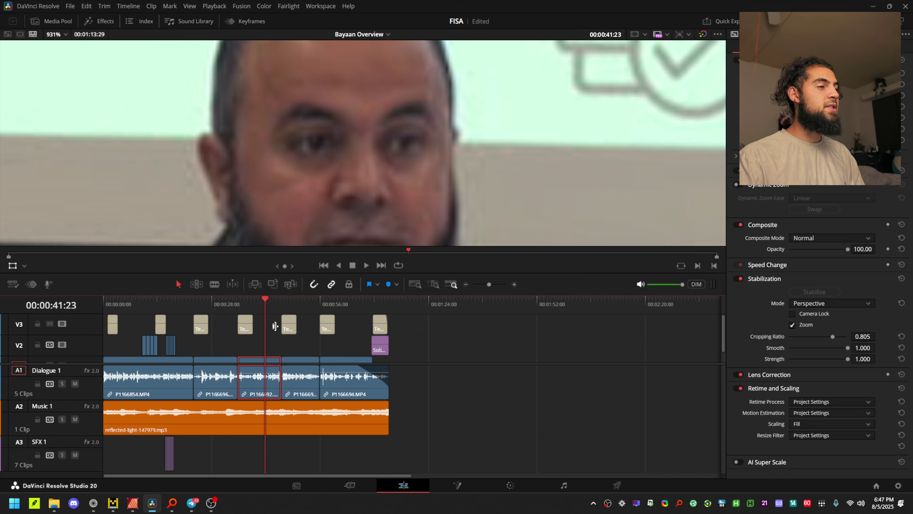
pyautogui.moveTo(268, 305)
pyautogui.mouseDown()
pyautogui.moveTo(241, 312)
pyautogui.moveTo(271, 315)
pyautogui.moveTo(245, 317)
pyautogui.moveTo(260, 322)
pyautogui.moveTo(242, 316)
pyautogui.moveTo(266, 320)
pyautogui.moveTo(251, 317)
pyautogui.moveTo(253, 302)
pyautogui.moveTo(263, 301)
pyautogui.mouseUp()
pyautogui.hotkey('shift', 'z')
pyautogui.scroll(-1, 251, 324)
pyautogui.click(254, 301)
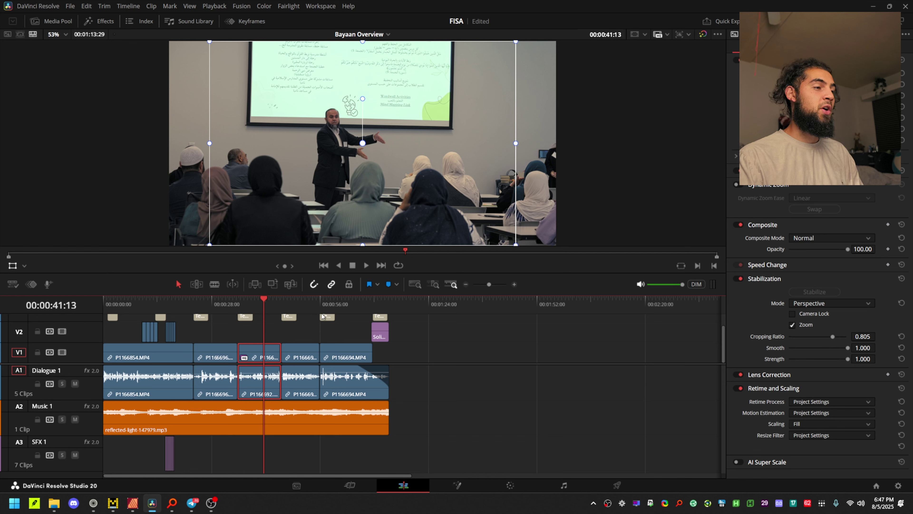
# Search the system launcher for "black magi" and open Blackmagic Proxy Generator.
pyautogui.hotkey('alt', 'space')
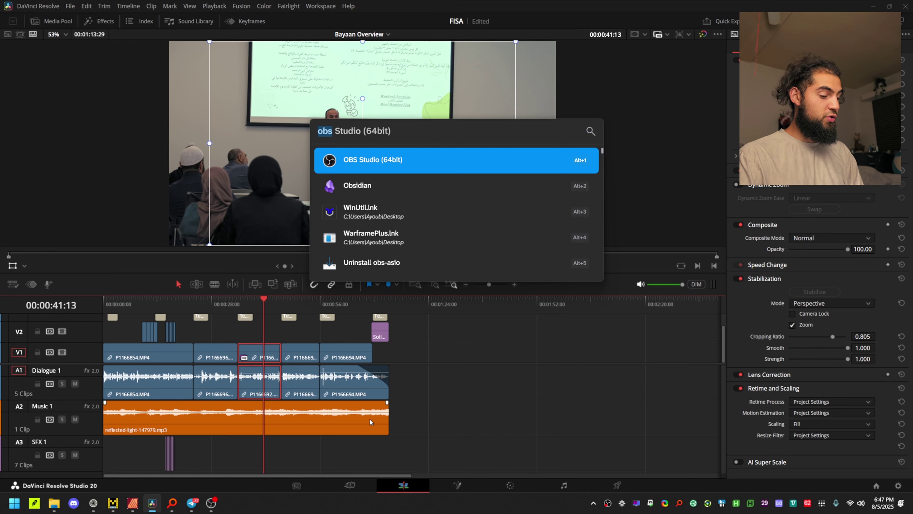
pyautogui.write('black magi')
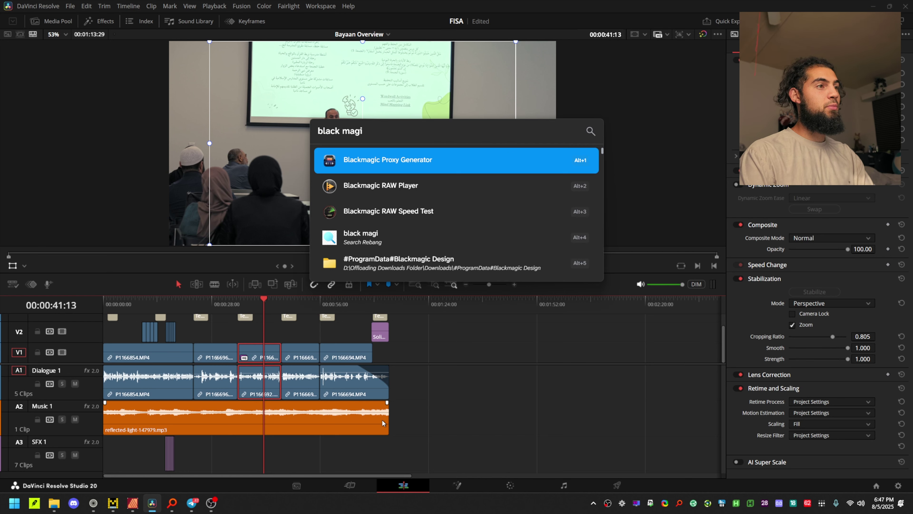
pyautogui.press('Return')
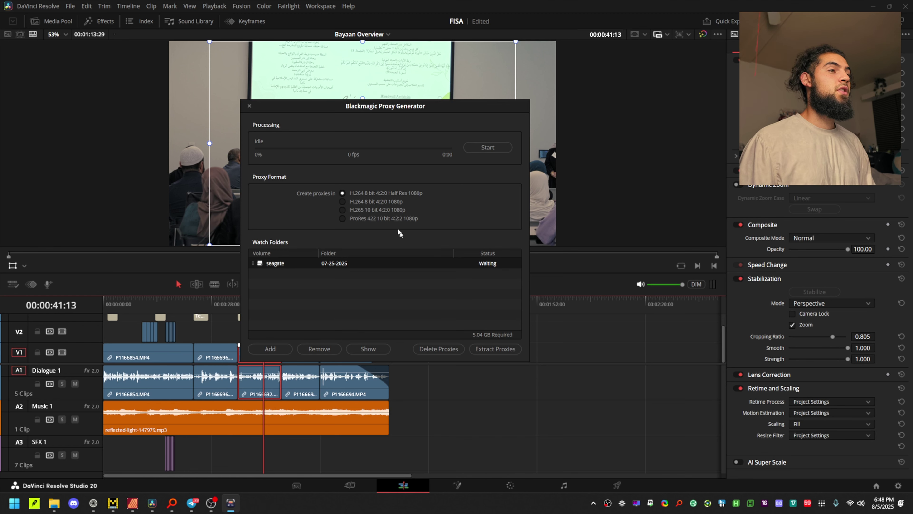
pyautogui.moveTo(385, 103); pyautogui.dragTo(408, 99)
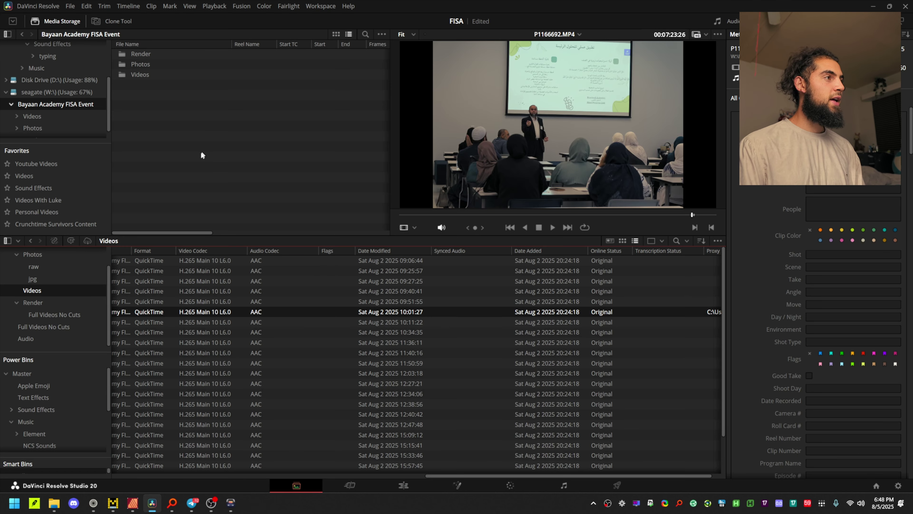
# Open the file location of P1166692.MP4 from the Media page and place the Blackmagic Proxy Generator window beside its folder.
pyautogui.rightClick(207, 310)
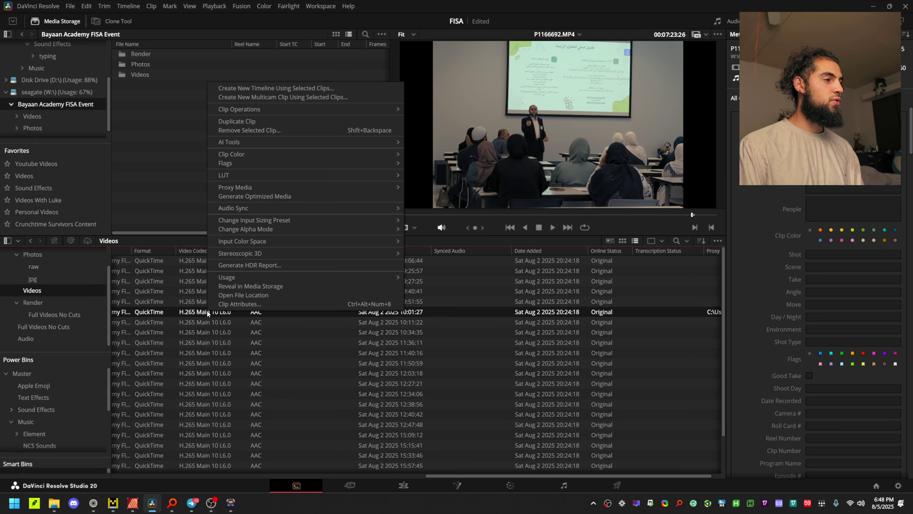
pyautogui.click(234, 296)
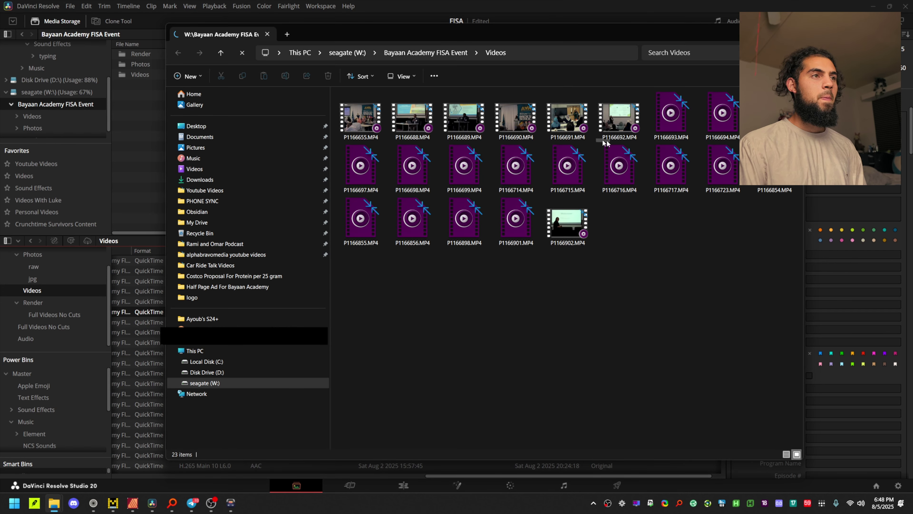
pyautogui.click(230, 502)
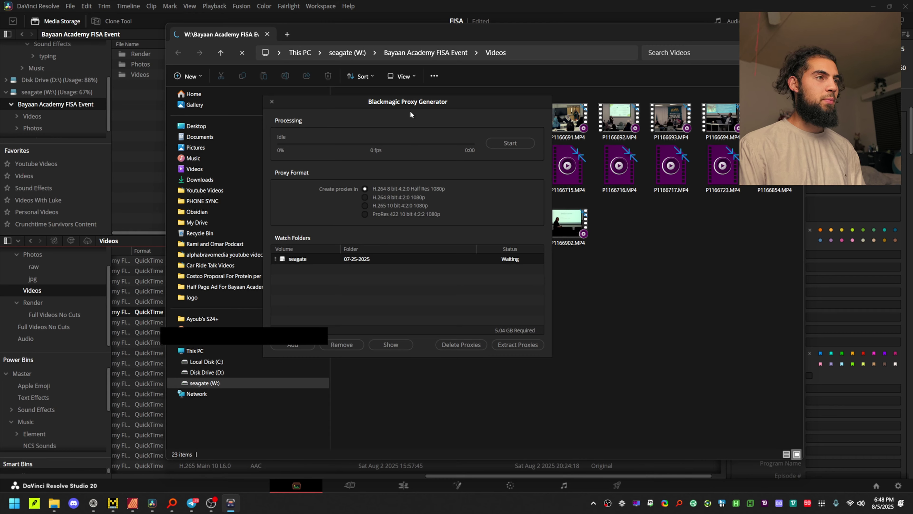
pyautogui.moveTo(410, 105); pyautogui.dragTo(257, 96)
# Remove the seagate 07-25-2025 folder from the proxy generator's watch folders.
pyautogui.click(167, 252)
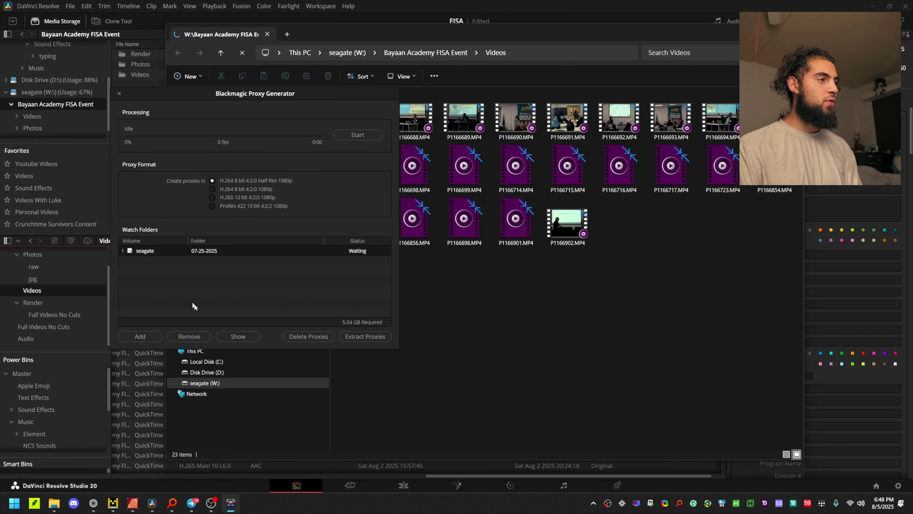
pyautogui.click(189, 336)
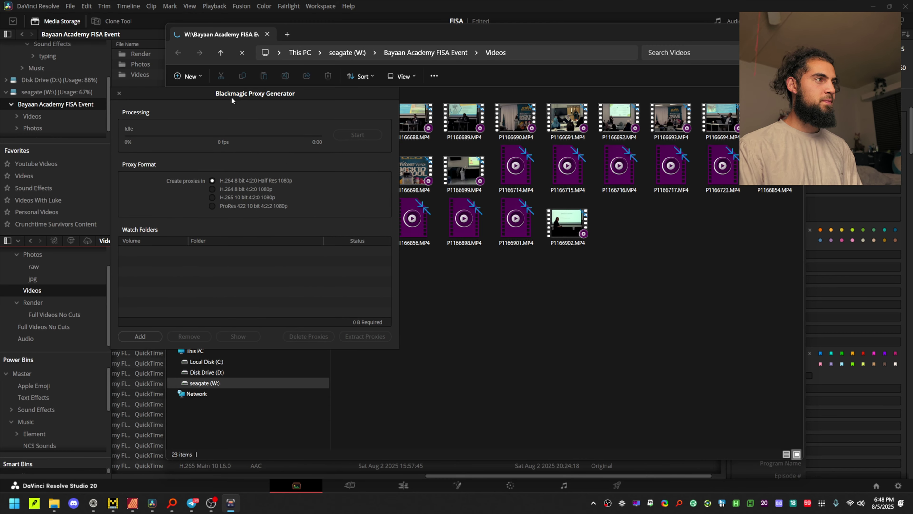
pyautogui.moveTo(233, 101); pyautogui.dragTo(218, 89)
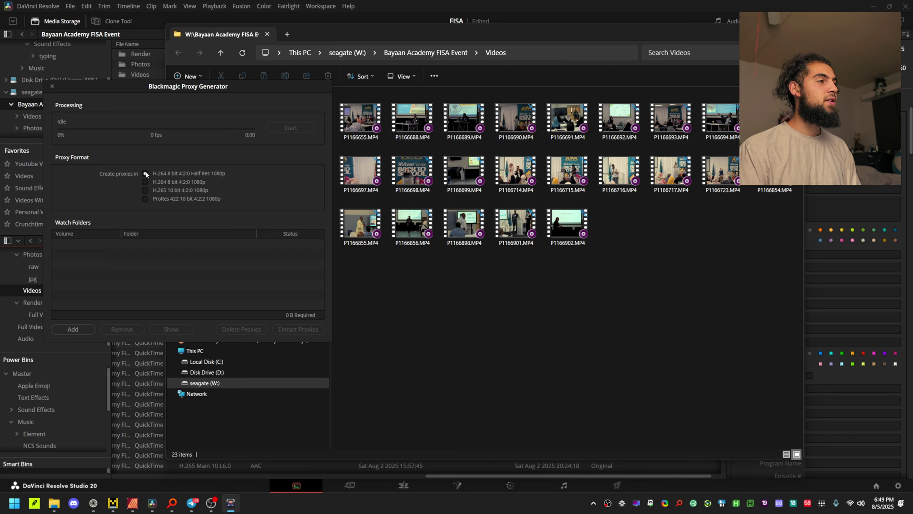
# Try the H.265 10 bit 4:2:0 and ProRes 422 10 bit 4:2:2 proxy formats, then reselect H.264 8 bit 4:2:0 Half Res 1080p.
pyautogui.click(145, 190)
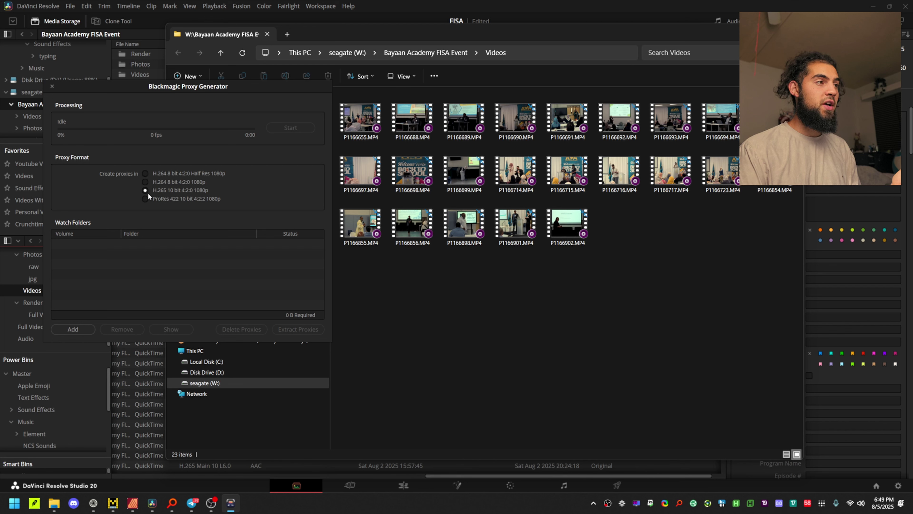
pyautogui.click(145, 199)
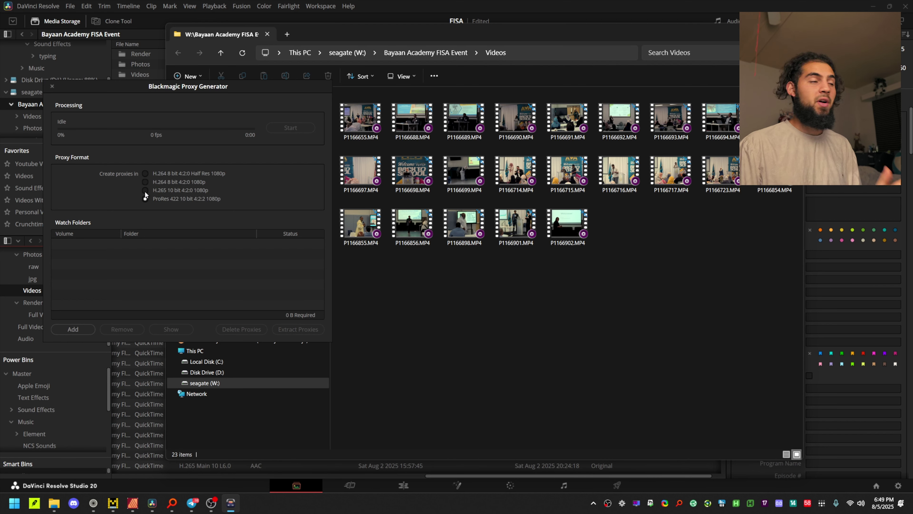
pyautogui.click(145, 173)
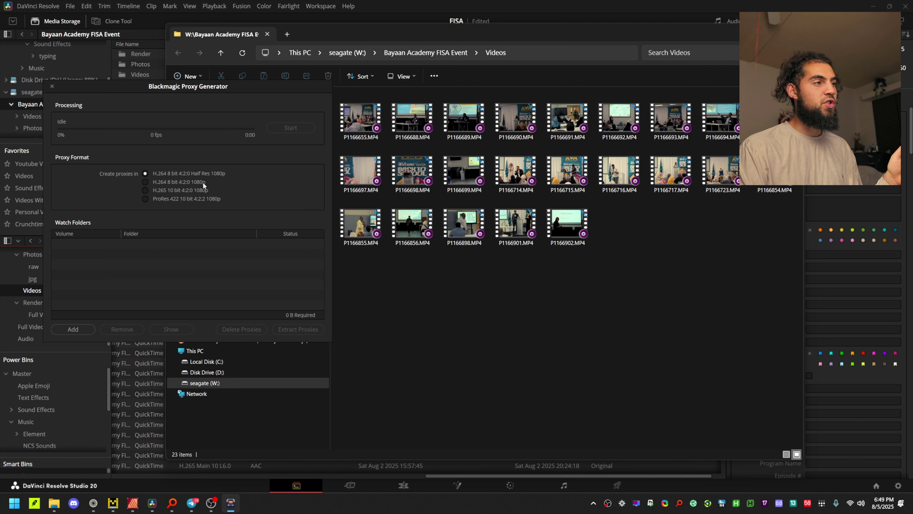
# Add W:\Bayaan Academy FISA Event\Videos as a watch folder and start generating its proxies.
pyautogui.click(75, 329)
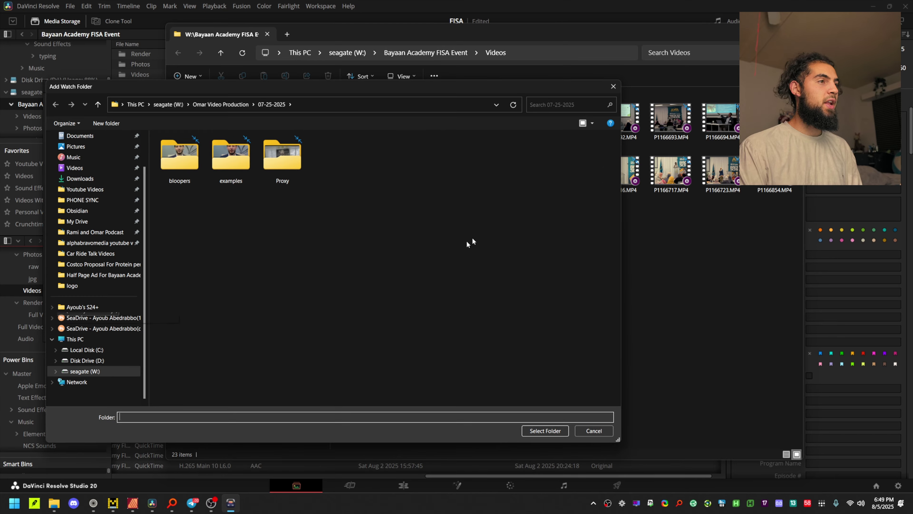
pyautogui.click(521, 58)
pyautogui.doubleClick(163, 332)
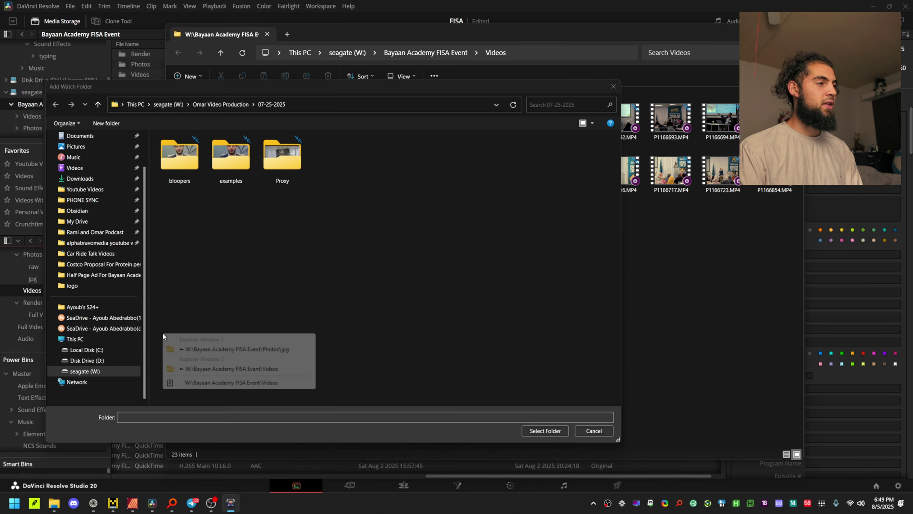
pyautogui.click(226, 382)
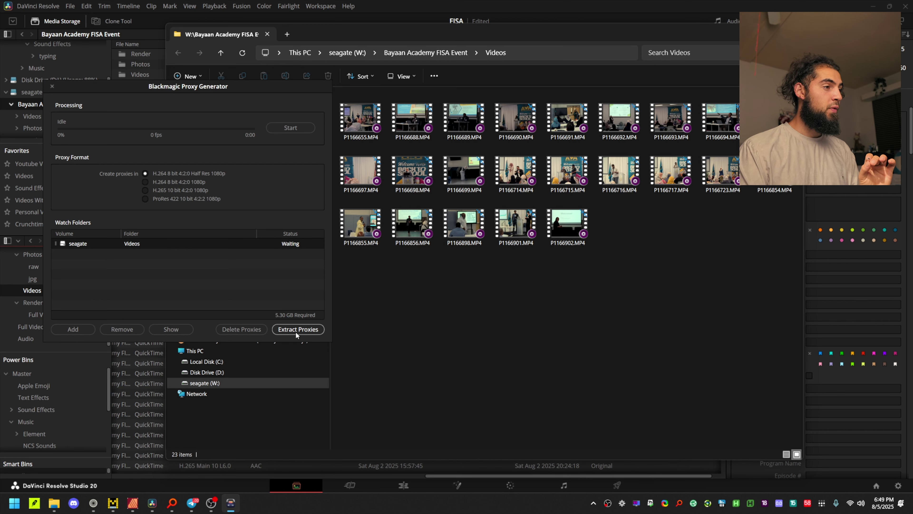
pyautogui.click(301, 129)
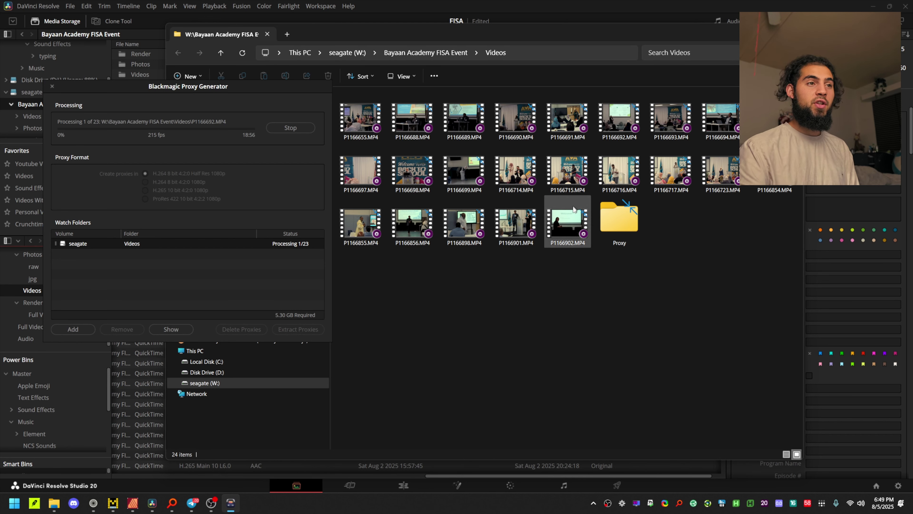
# Locate the Proxy folder inside the event's Videos folder in File Explorer.
pyautogui.click(638, 271)
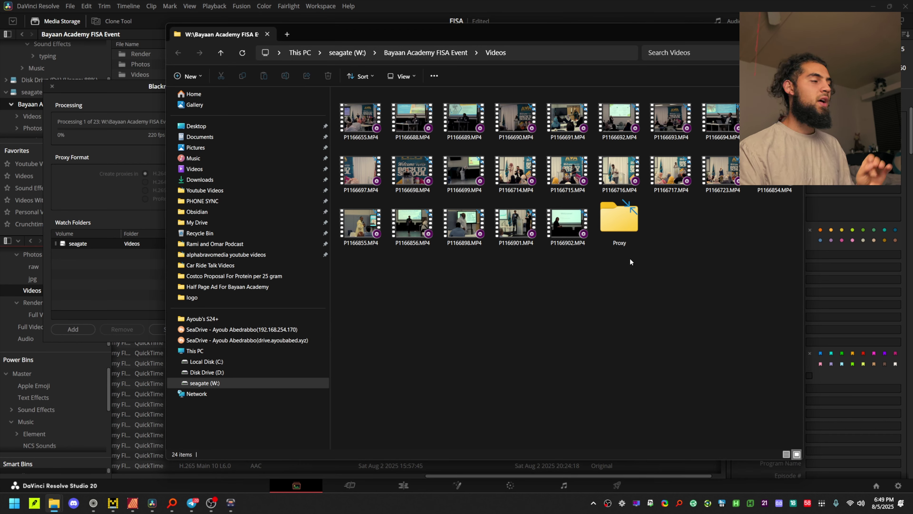
pyautogui.click(635, 232)
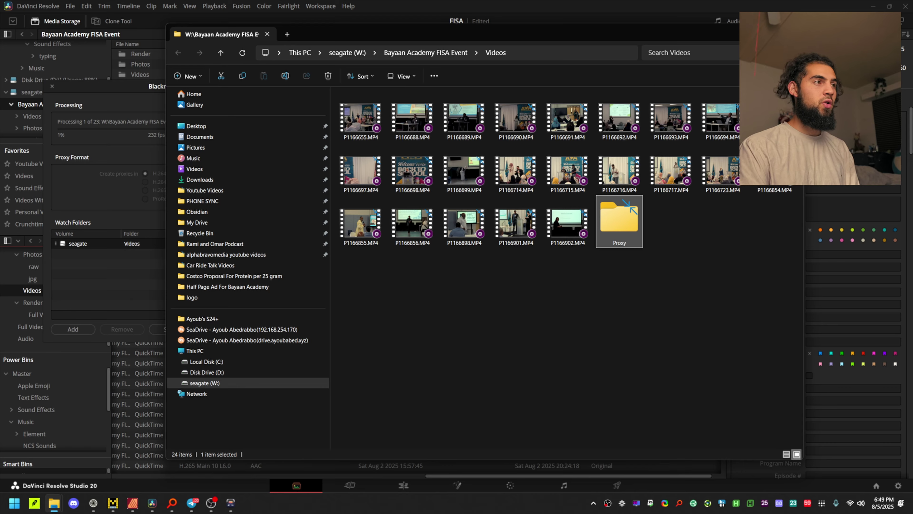
pyautogui.click(162, 155)
# Scrub the Edit page timeline to 00:00:36:25 and switch back to Blackmagic Proxy Generator to check its progress.
pyautogui.click(397, 491)
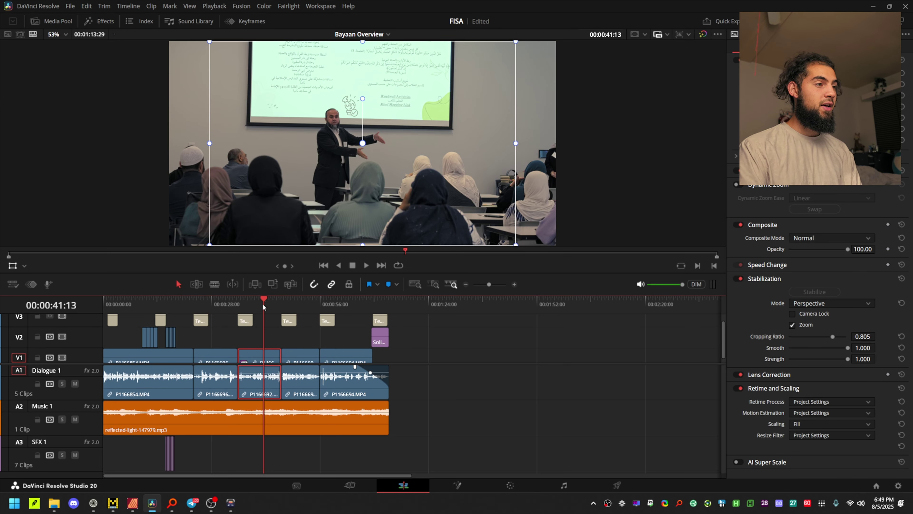
pyautogui.moveTo(263, 306)
pyautogui.mouseDown()
pyautogui.moveTo(154, 306)
pyautogui.moveTo(246, 304)
pyautogui.mouseUp()
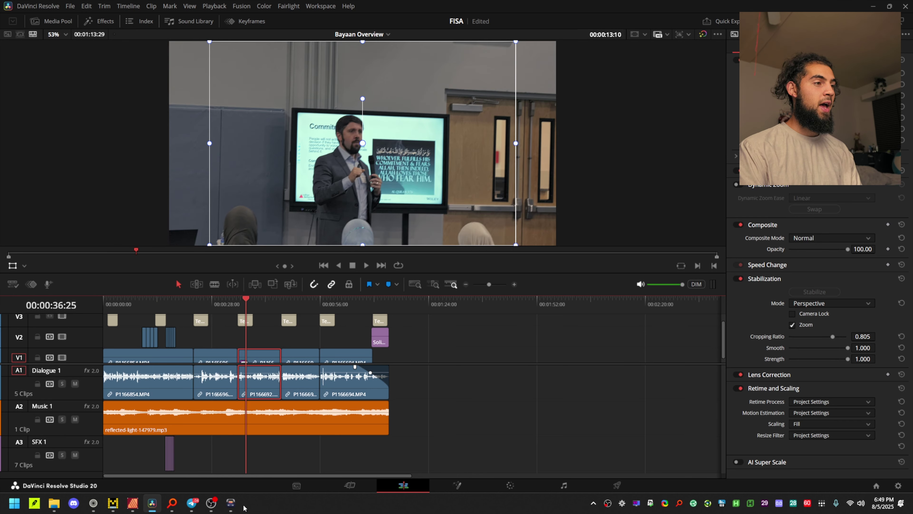
pyautogui.click(232, 503)
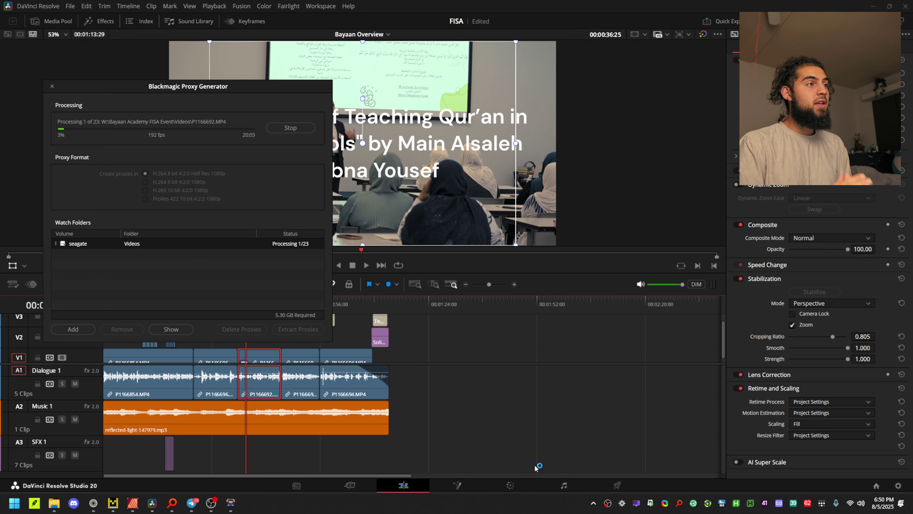